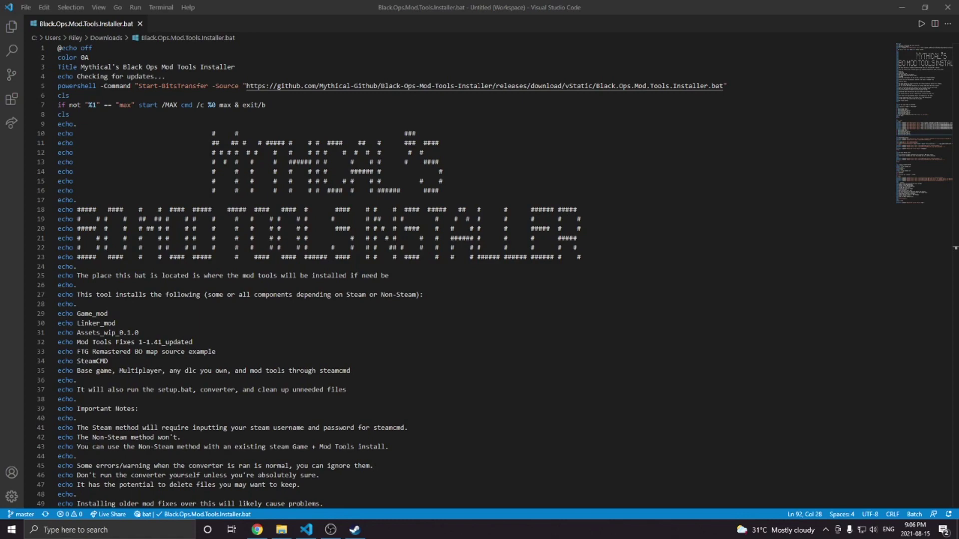
# Switch from the installer script in VS Code to the Game_Mod v1.3.2 release page in Chrome
pyautogui.click(254, 533)
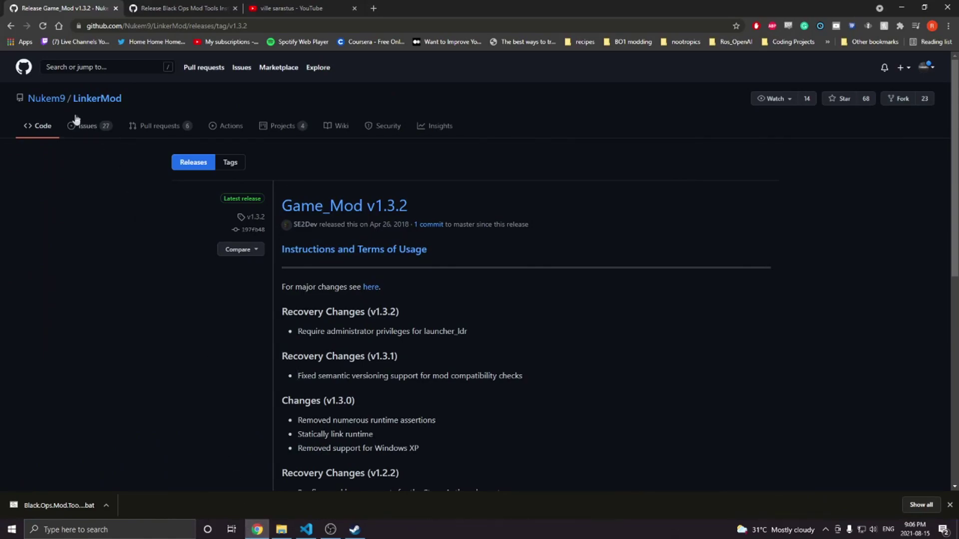
# Review the Black Ops Mod Tools Installer release, then go to the YouTube channel's Videos list
pyautogui.moveTo(304, 227)
pyautogui.click(183, 6)
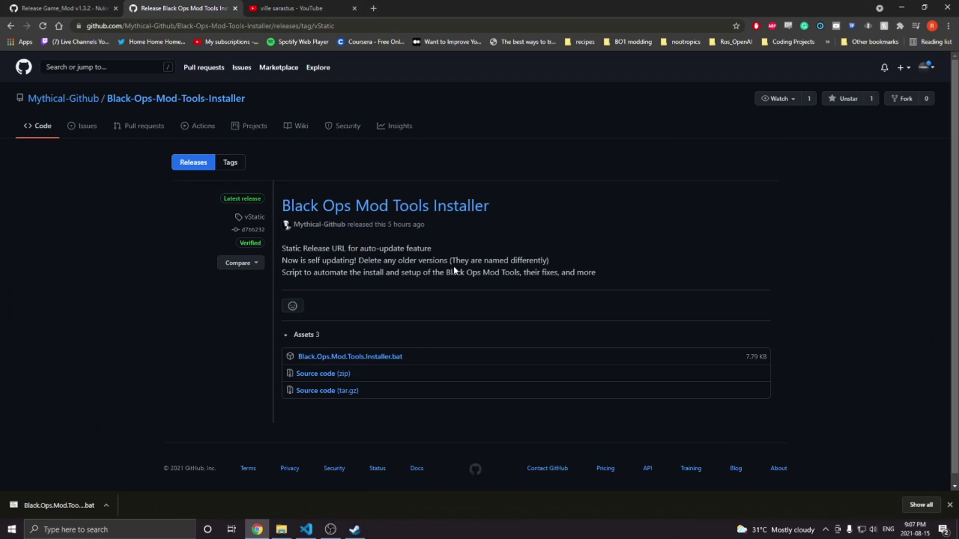
pyautogui.click(299, 8)
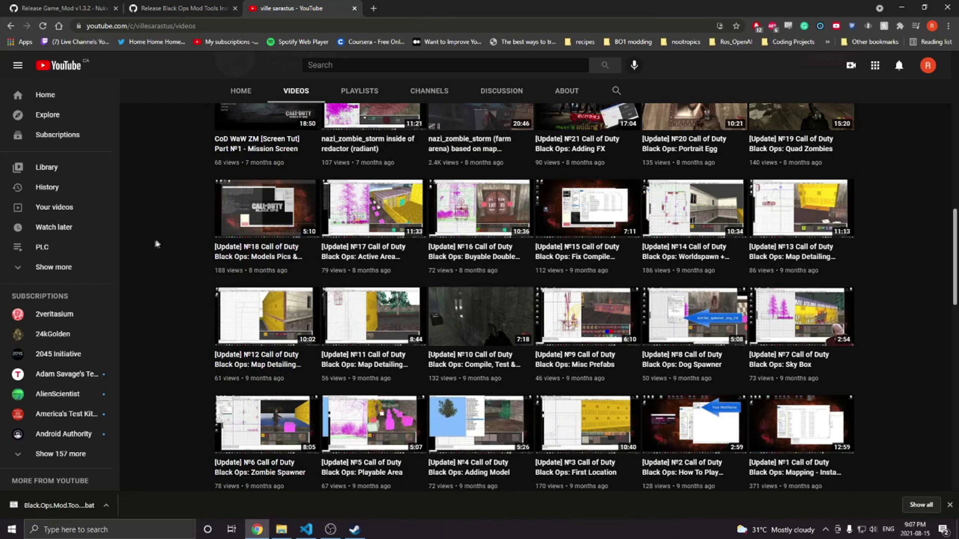
# Browse the Black Ops mapping tutorial thumbnails, then bring up Steam's Call of Duty: Black Ops library page
pyautogui.moveTo(654, 423)
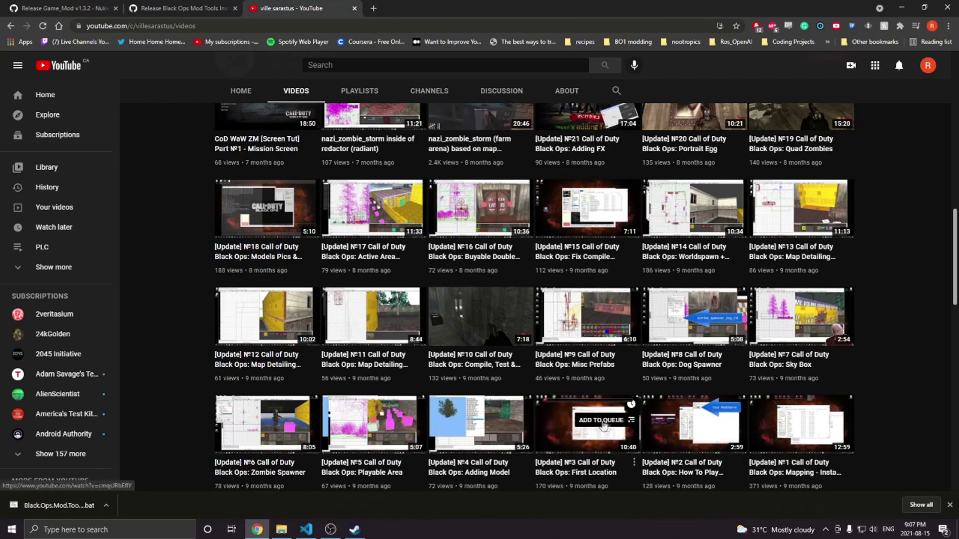
pyautogui.moveTo(483, 431)
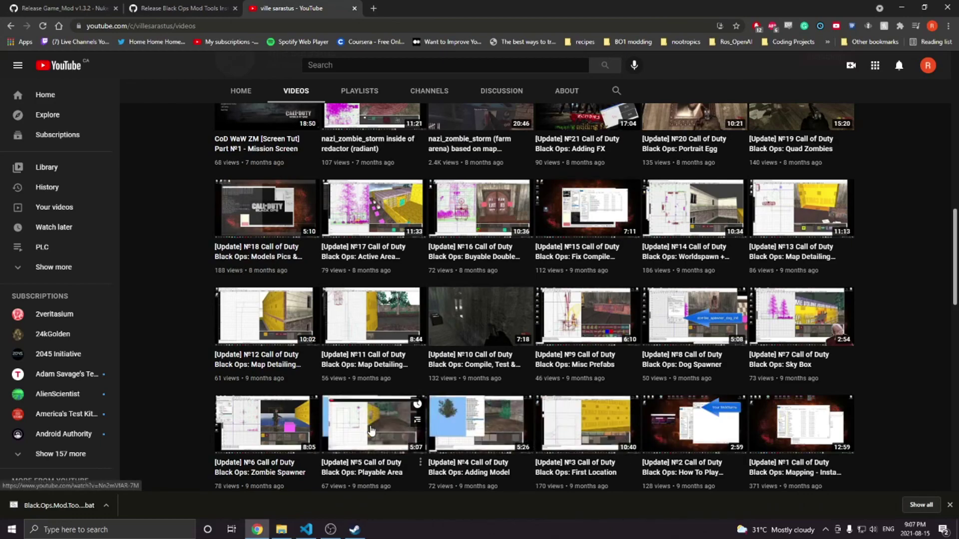
pyautogui.moveTo(260, 433)
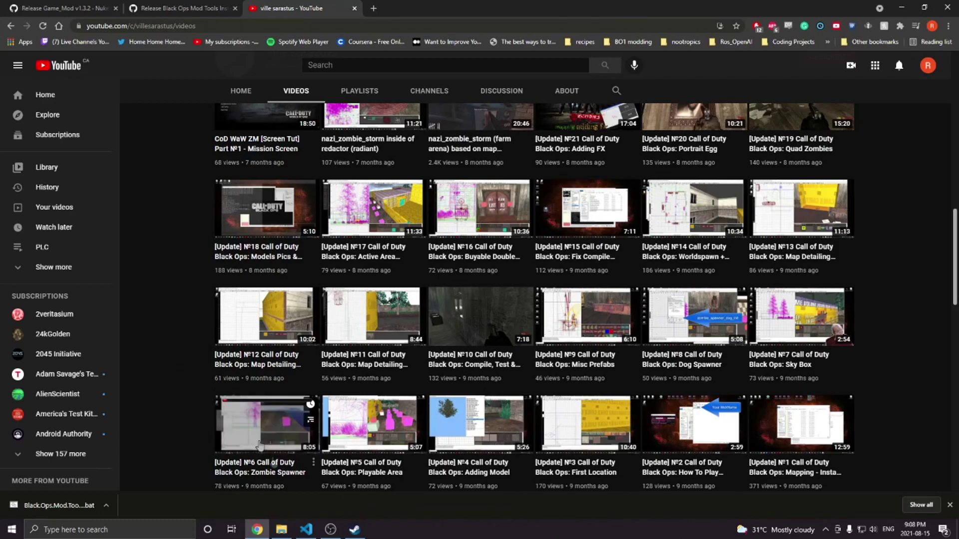
pyautogui.moveTo(354, 532)
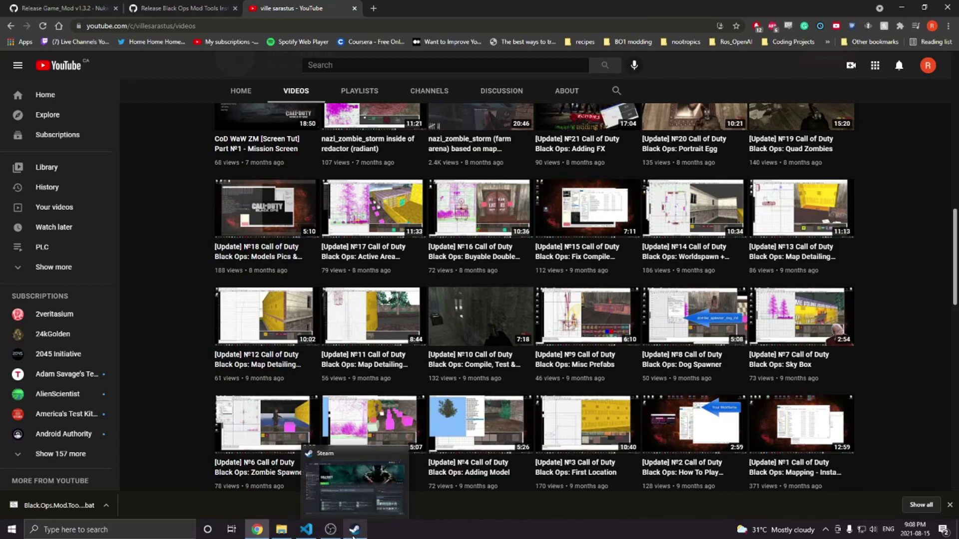
pyautogui.click(353, 534)
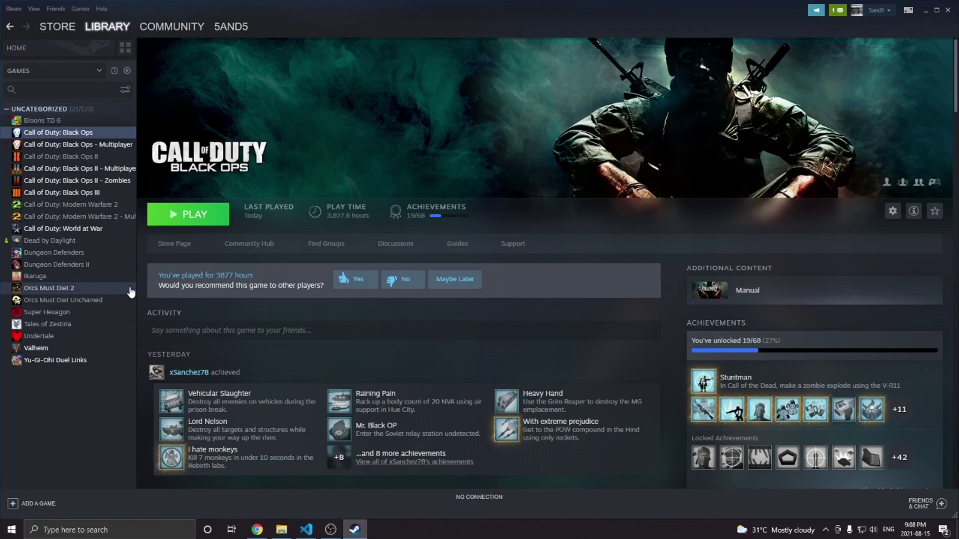
# Include Tools in the Steam library, launch Black Ops - Mod Tools, close its launcher and minimize Steam
pyautogui.click(95, 78)
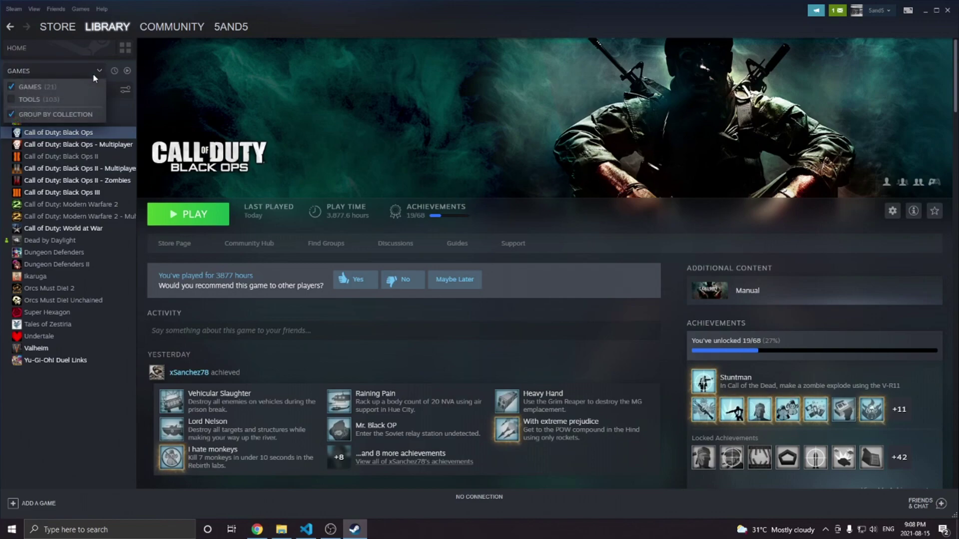
pyautogui.click(18, 100)
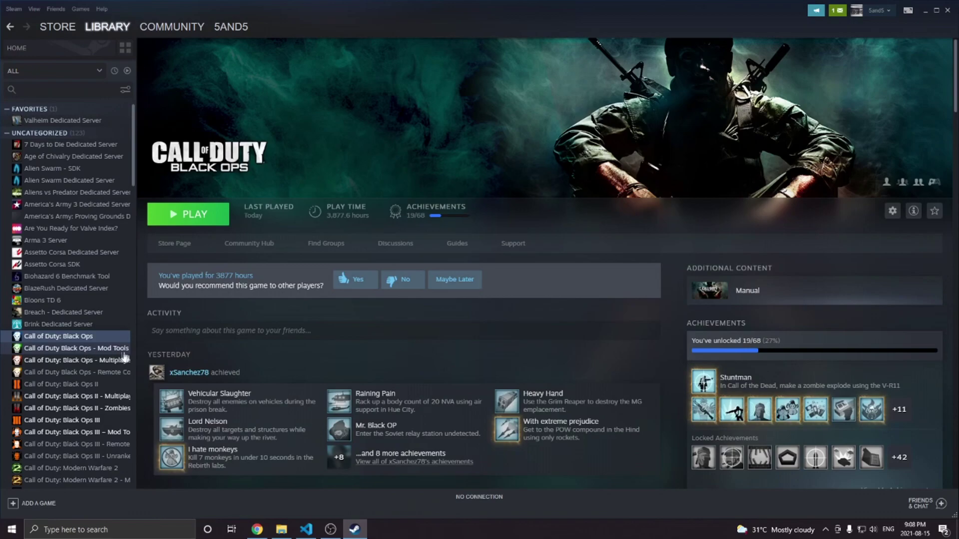
pyautogui.click(59, 350)
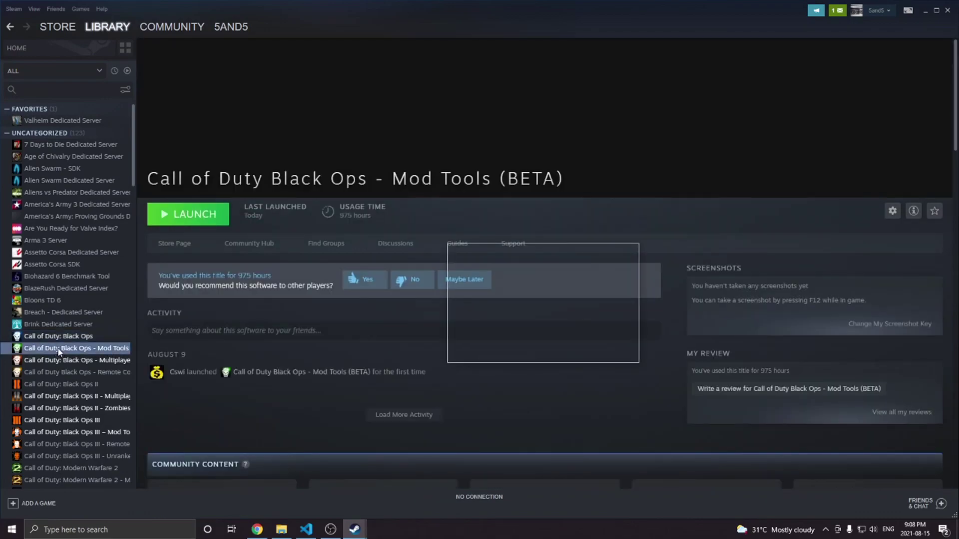
pyautogui.click(188, 214)
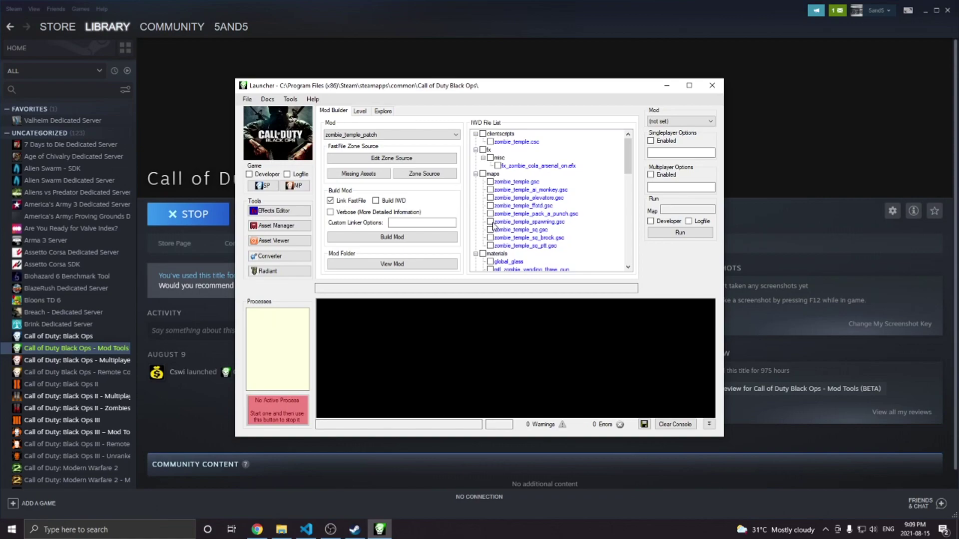
pyautogui.click(713, 87)
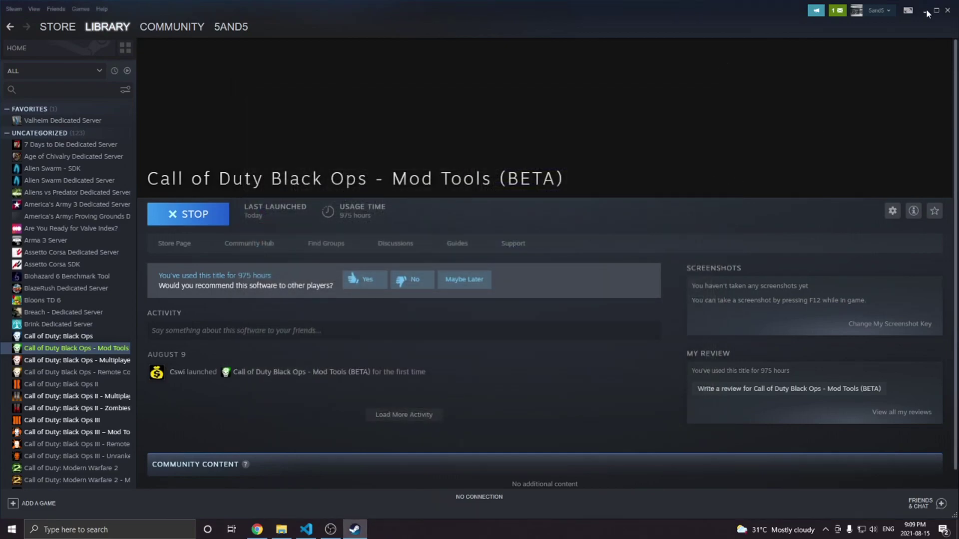
pyautogui.click(926, 12)
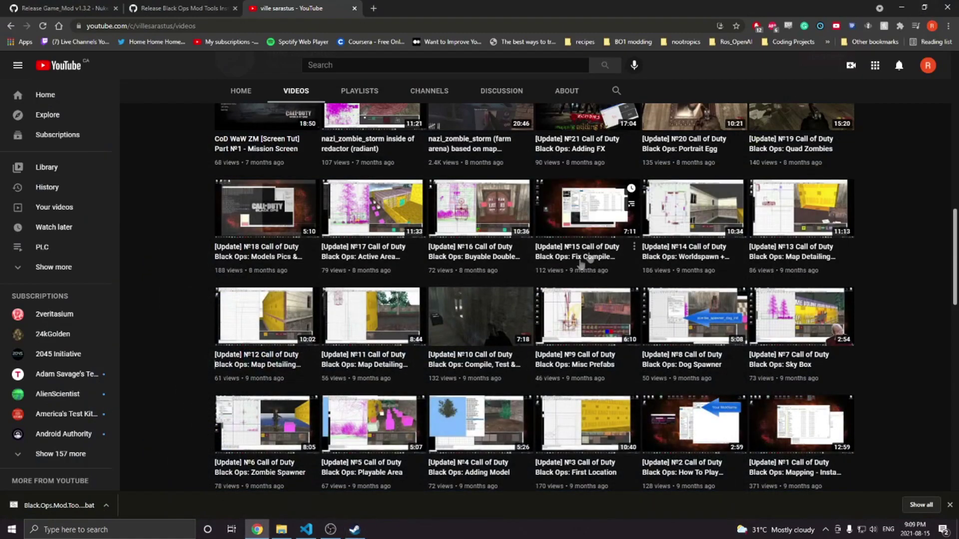
# Return to the installer release page and snap the browser to the right half of the screen
pyautogui.click(173, 11)
pyautogui.moveTo(41, 106)
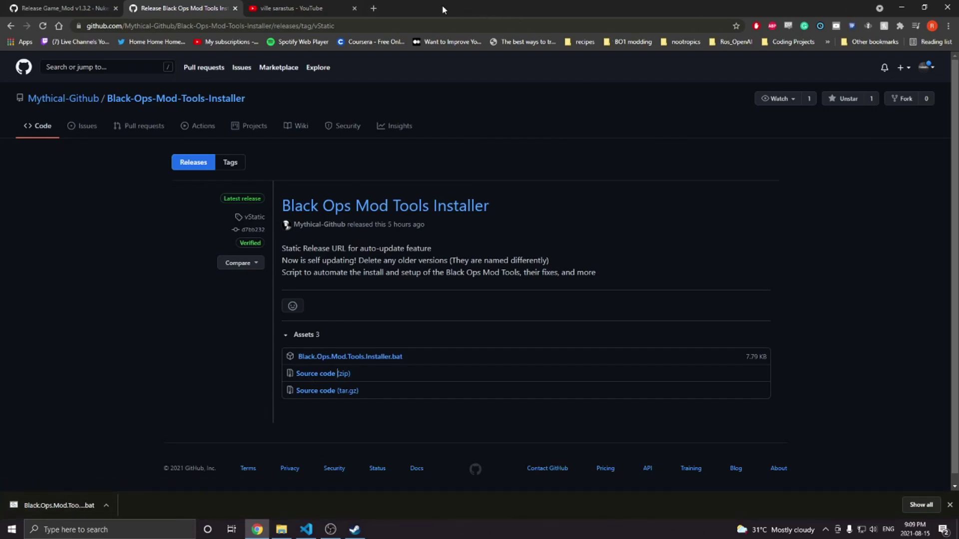
pyautogui.moveTo(418, 5); pyautogui.dragTo(958, 96)
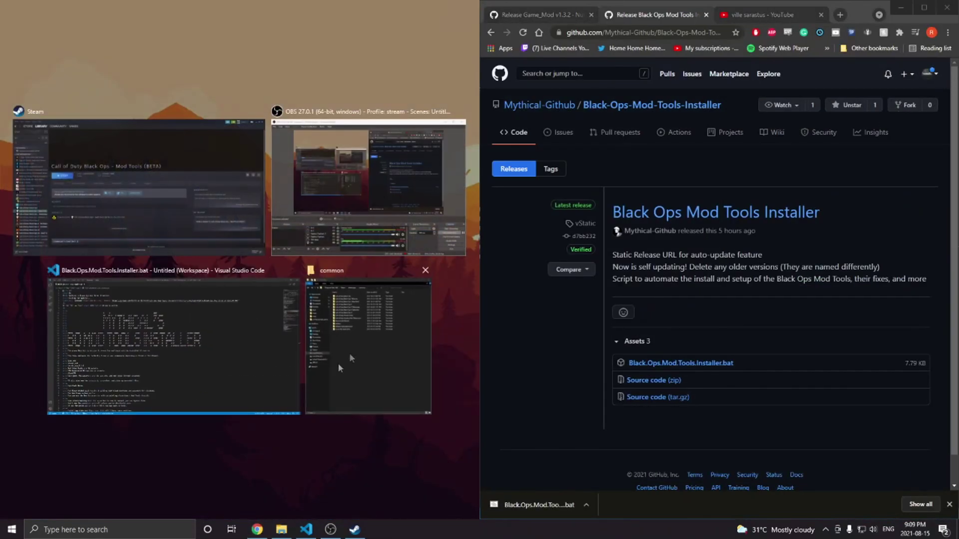
# Snap File Explorer to the left half and open the Call of Duty Black Ops I Mod Tools folder
pyautogui.click(361, 374)
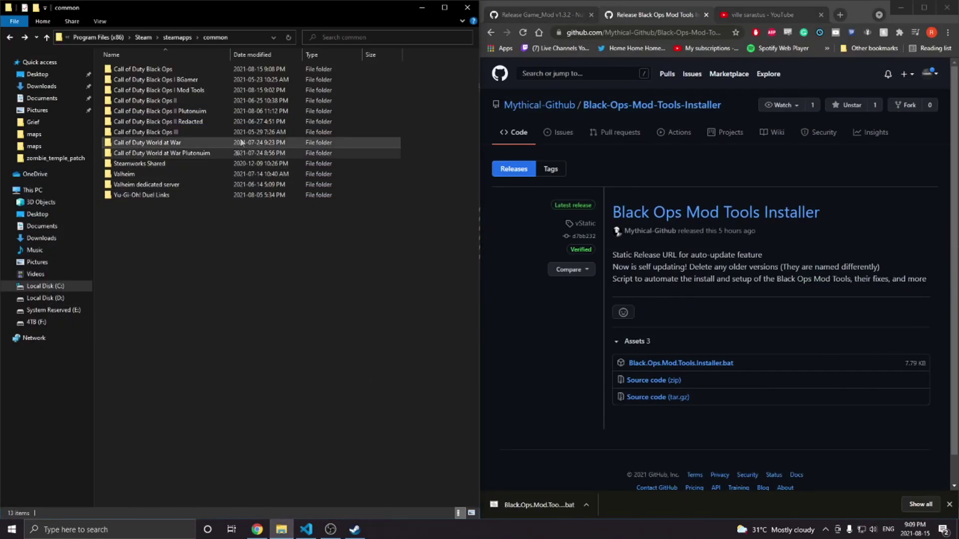
pyautogui.click(244, 40)
pyautogui.click(243, 41)
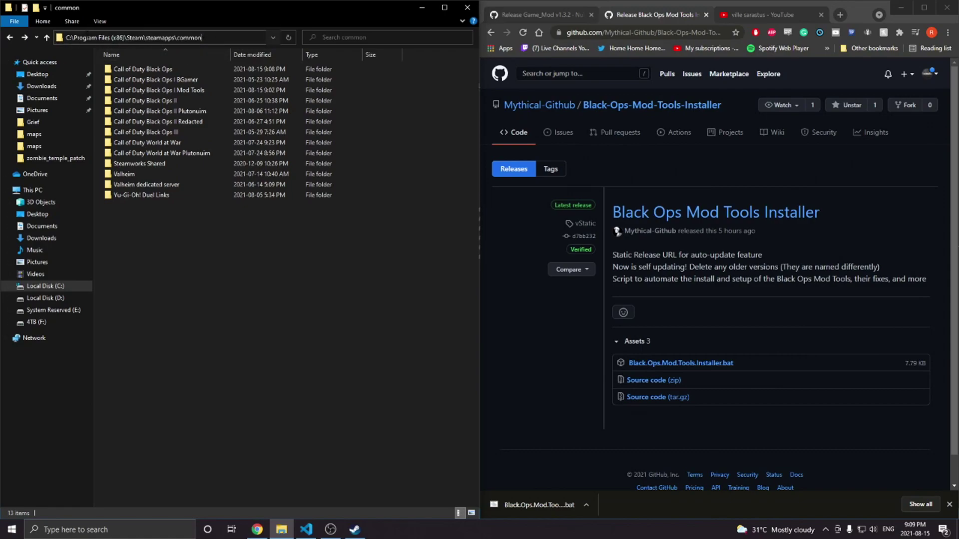
pyautogui.doubleClick(189, 93)
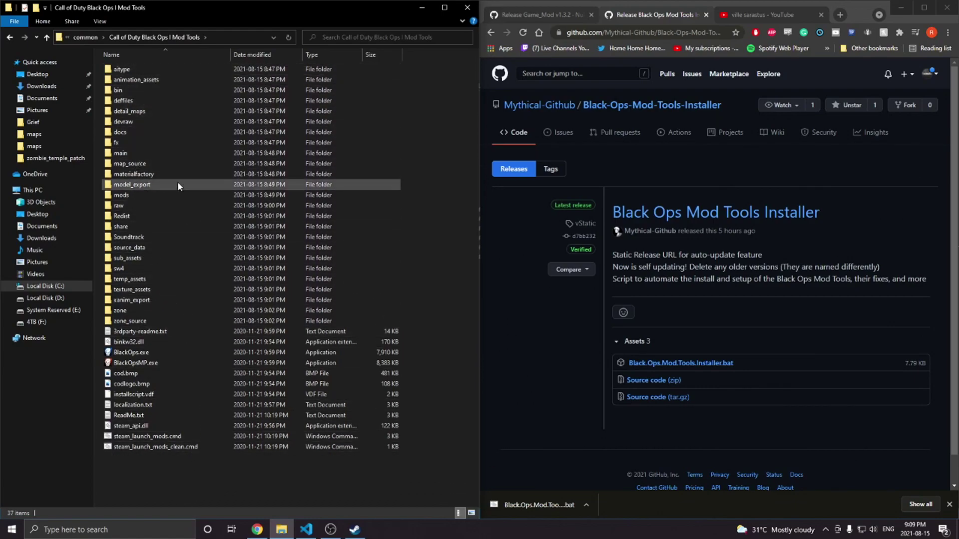
pyautogui.click(10, 37)
pyautogui.doubleClick(183, 80)
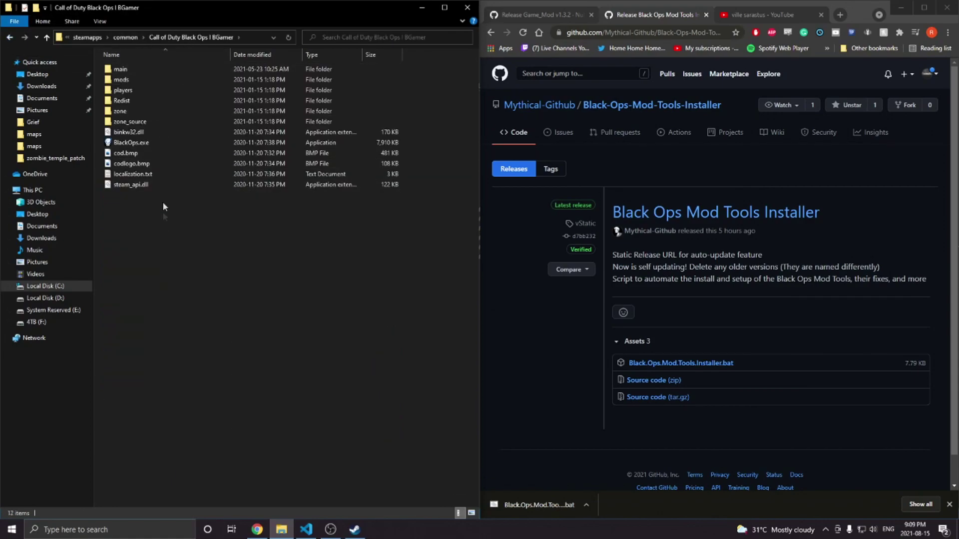
pyautogui.click(10, 37)
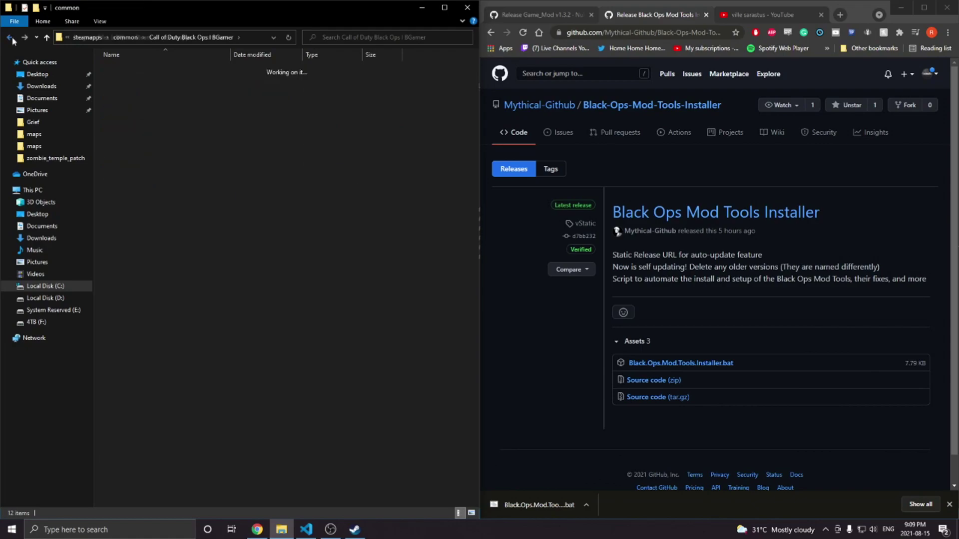
pyautogui.click(196, 91)
pyautogui.doubleClick(196, 91)
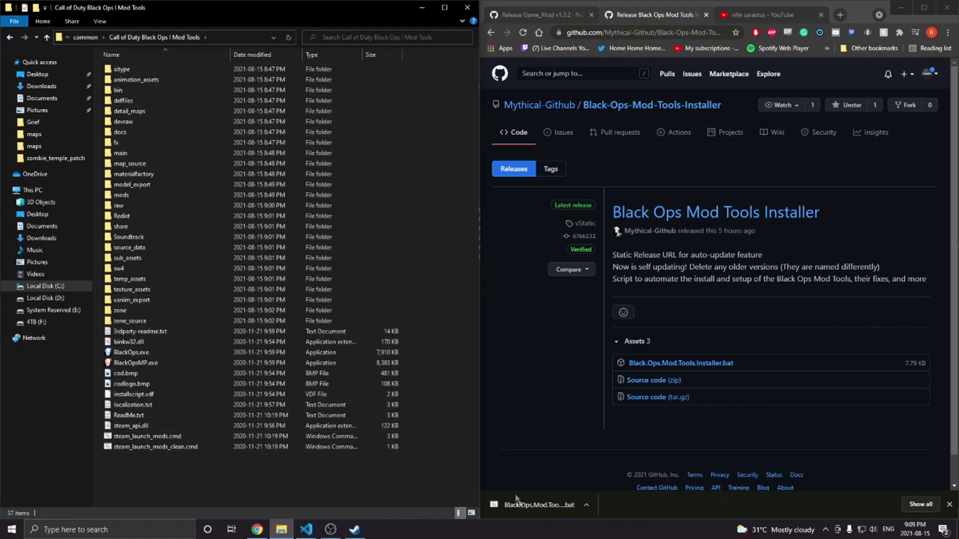
# Copy Black.Ops.Mod.Tools.Installer.bat from the download bar into the folder and run it despite the warning
pyautogui.moveTo(529, 506); pyautogui.dragTo(295, 475)
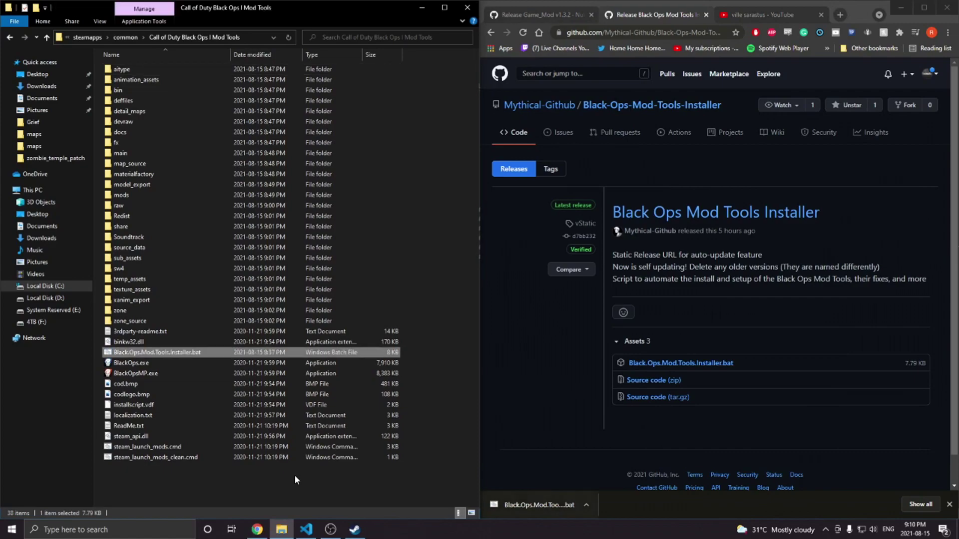
pyautogui.doubleClick(196, 353)
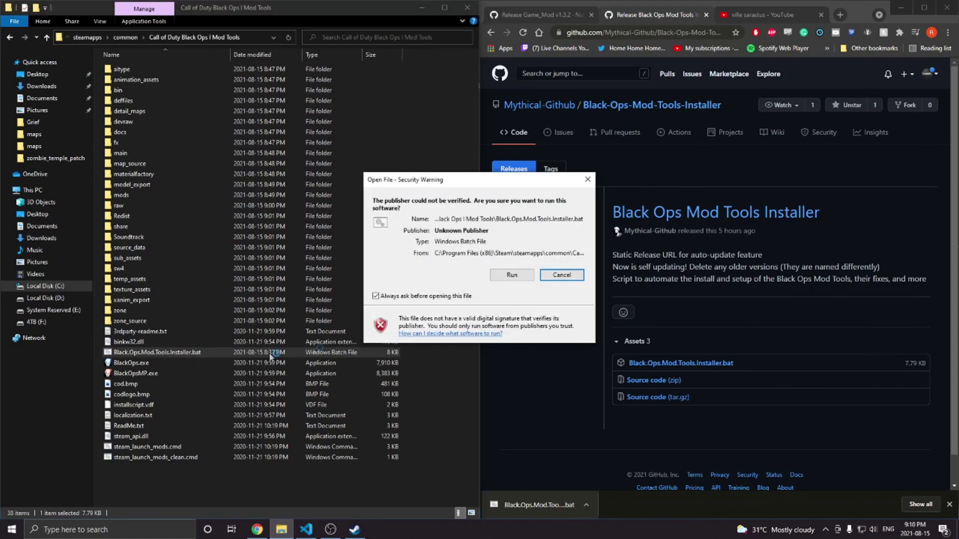
pyautogui.click(513, 276)
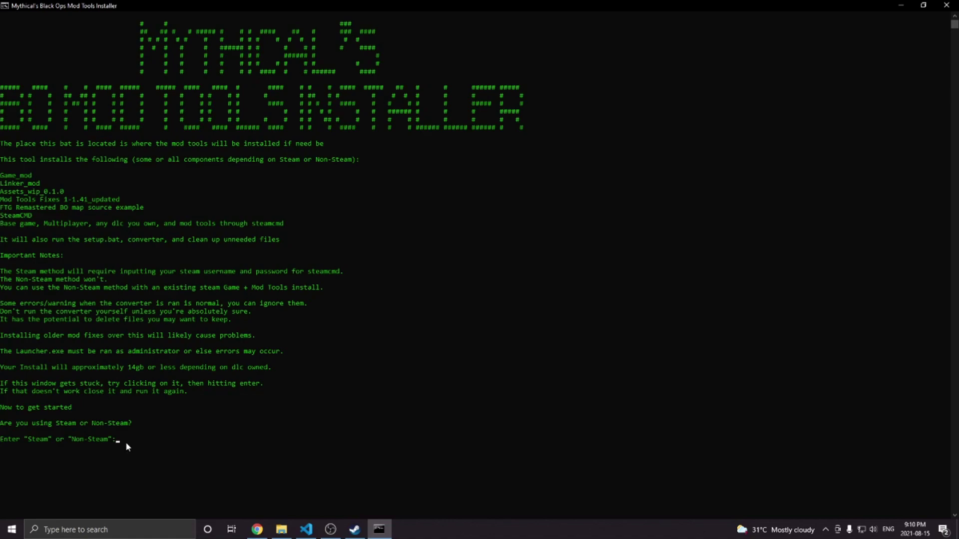
# Answer the installer's Steam or Non-Steam prompt with Non-Steam
pyautogui.write('Non-Steam')
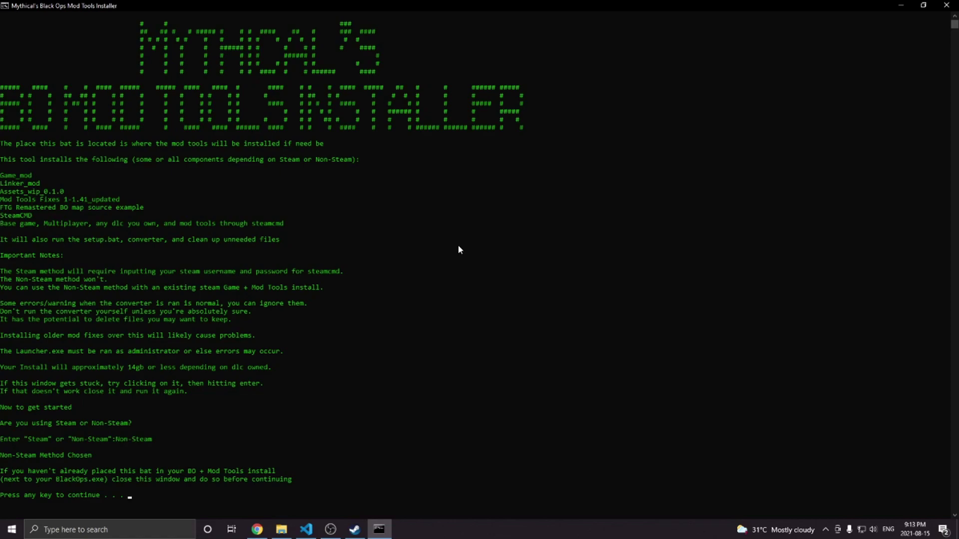
# Get the installer console past its press-any-key prompt
pyautogui.click(286, 422)
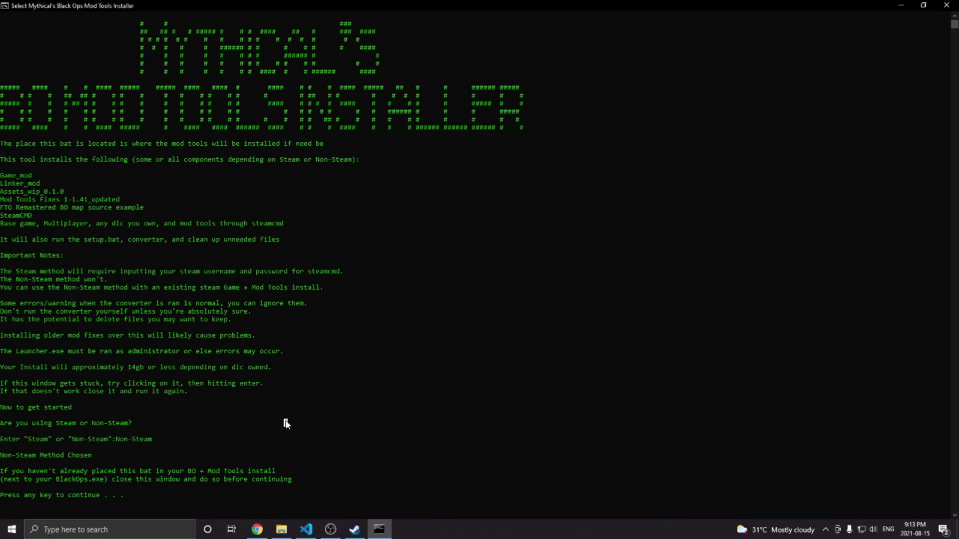
pyautogui.press('Return')
pyautogui.click(282, 431)
pyautogui.press('Return')
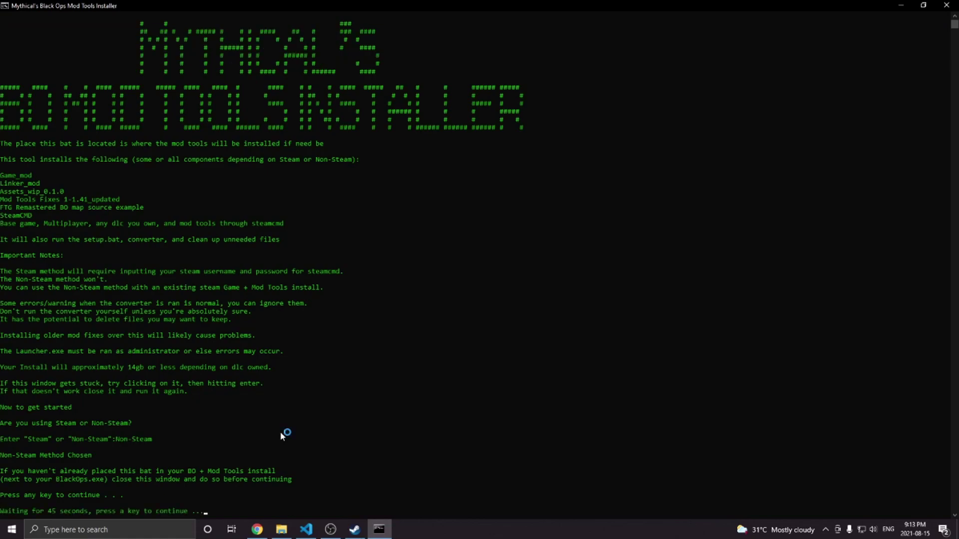
# Decline the game's optimal settings and safe mode dialogs and skip the installer's countdowns
pyautogui.click(557, 312)
pyautogui.press('Return')
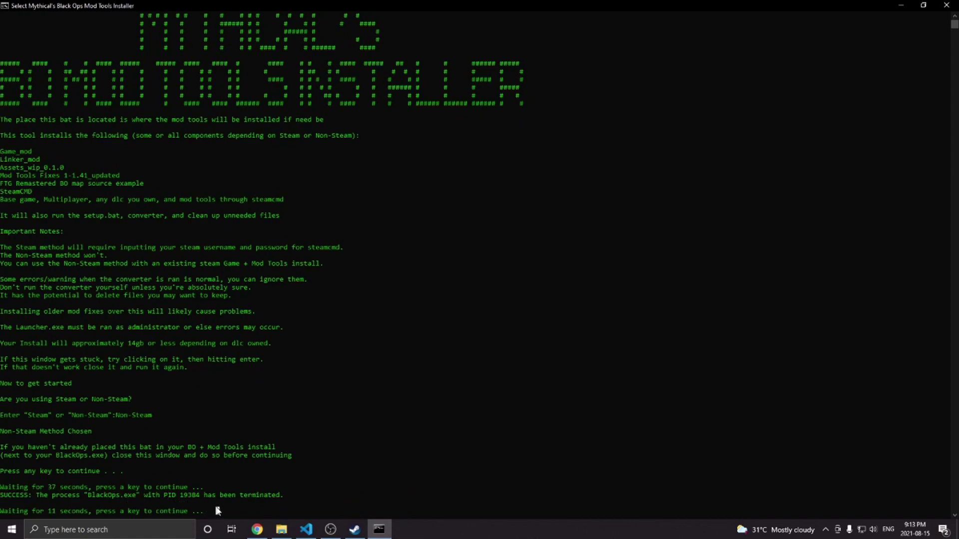
pyautogui.press('Return')
pyautogui.click(514, 312)
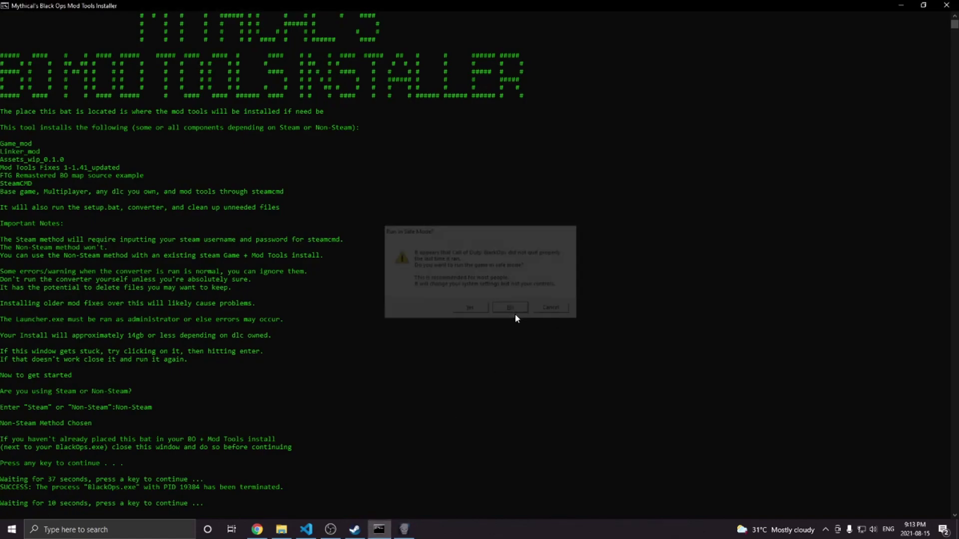